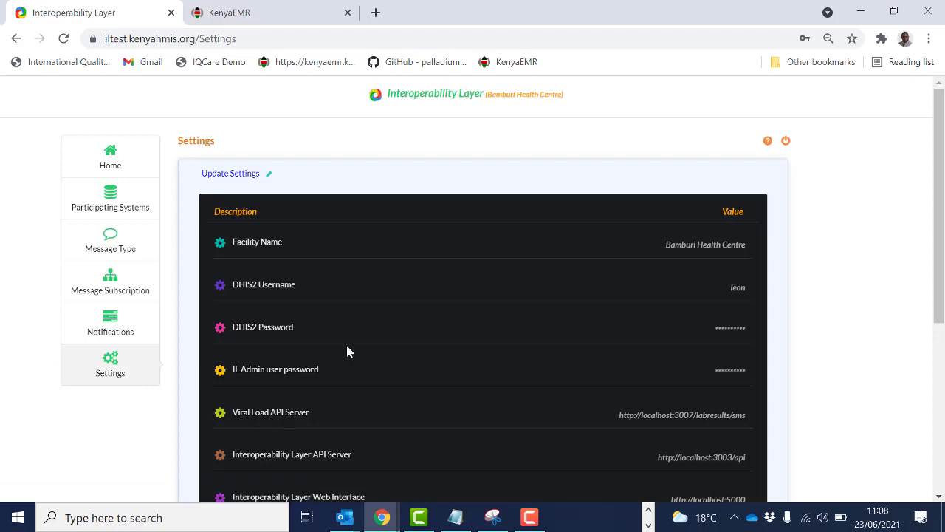
# Step: Open a settings update for the Facility Name and save it with the value Bamburi Health Centre
pyautogui.scroll(-1, 347, 352)
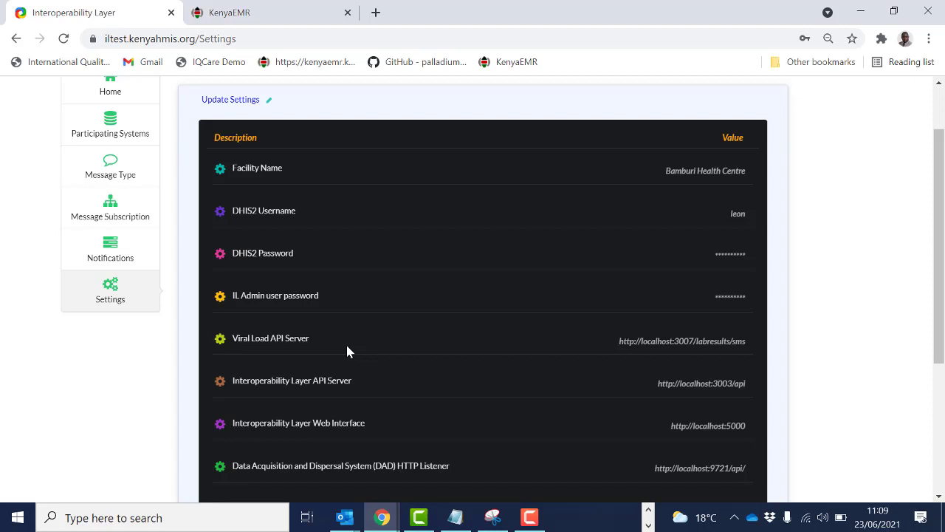
pyautogui.scroll(1, 348, 351)
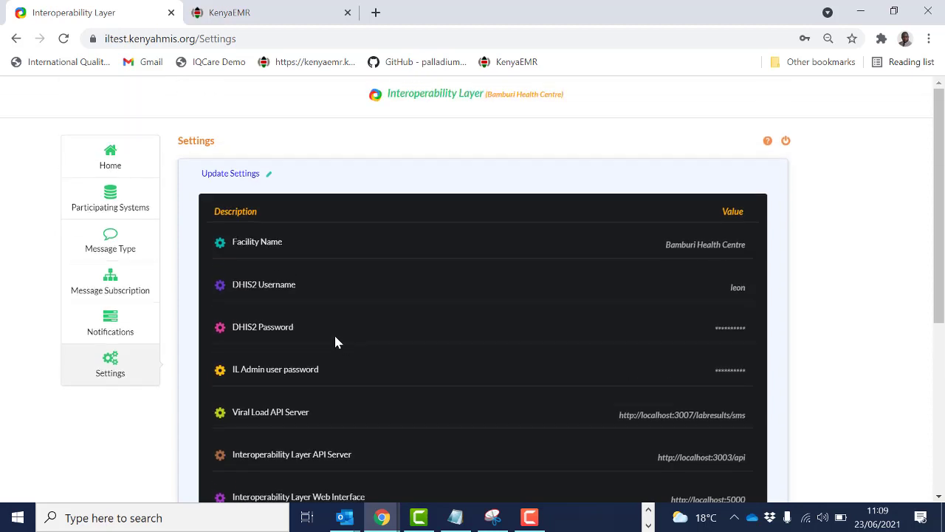
pyautogui.click(235, 175)
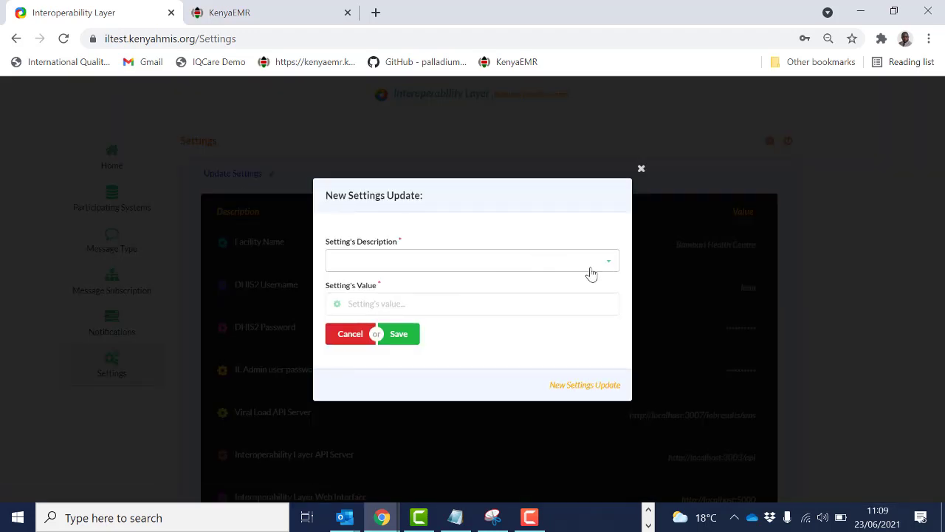
pyautogui.click(531, 267)
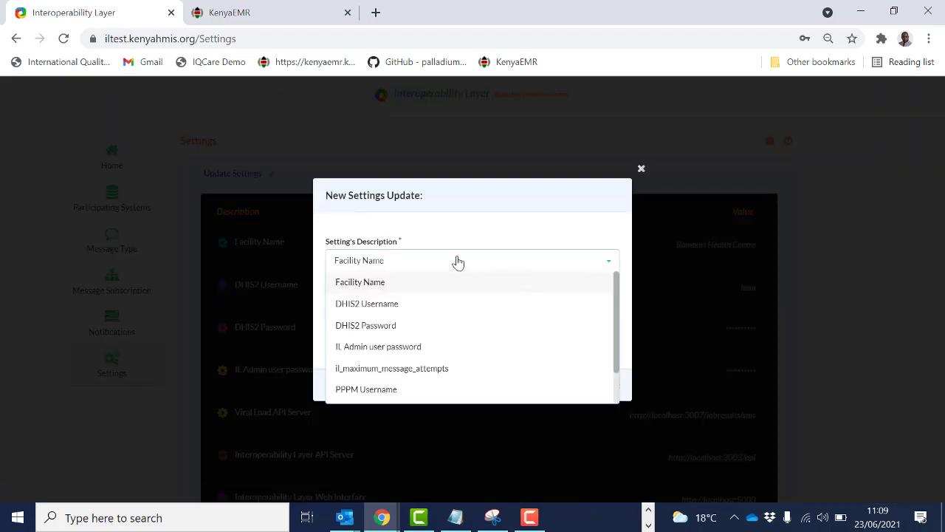
pyautogui.click(458, 262)
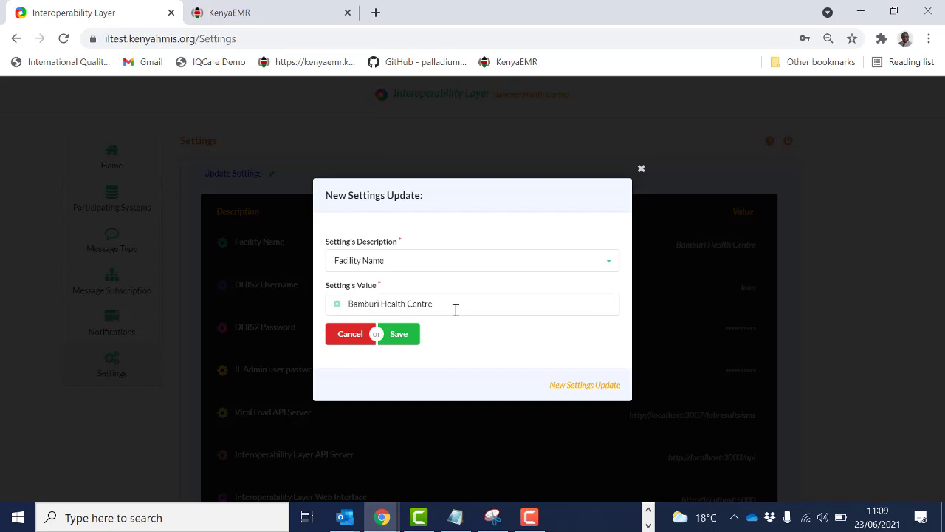
pyautogui.click(401, 341)
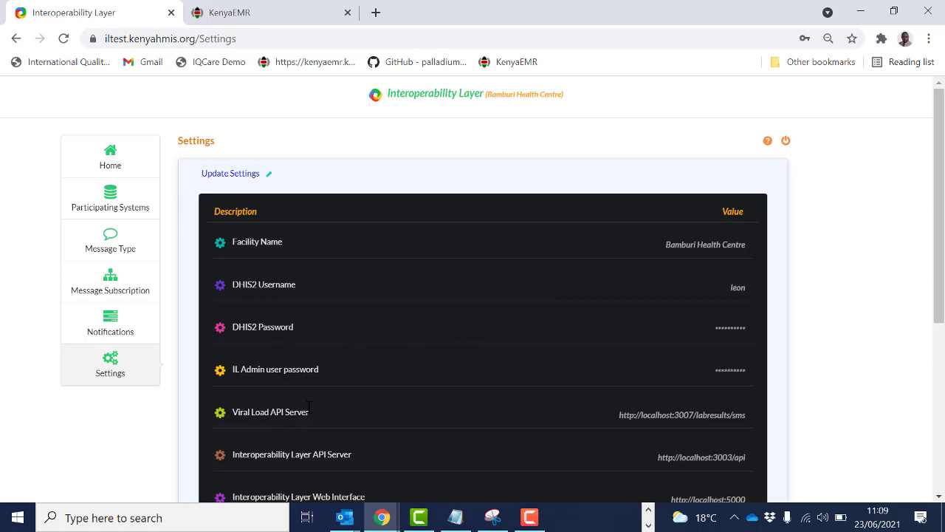
pyautogui.scroll(-1, 308, 411)
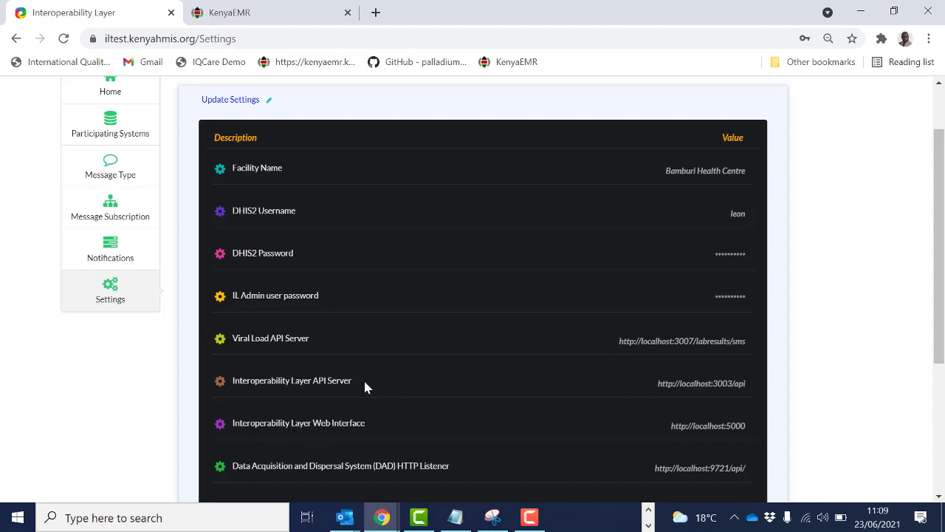
pyautogui.scroll(1, 367, 375)
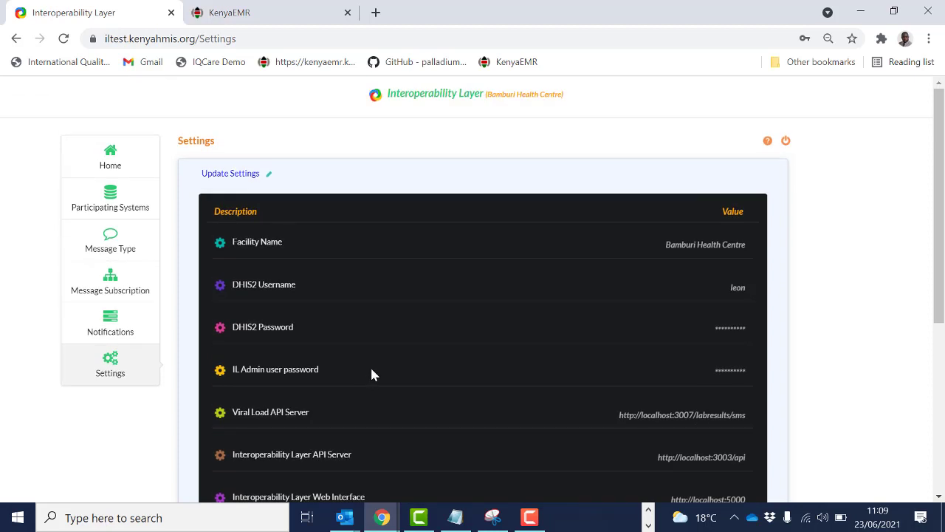
pyautogui.press('F10')
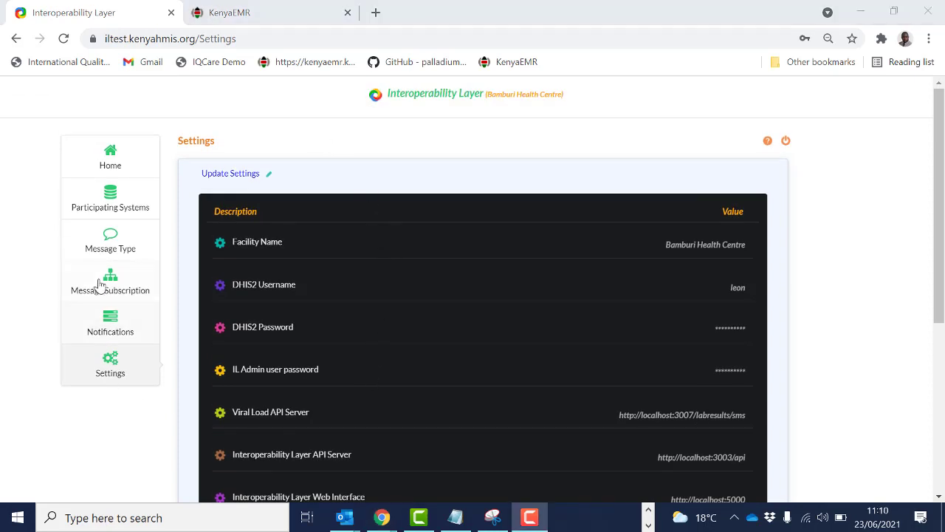
# Step: Add a participating system named COVAXMR with the description "This is an EMR that contains information on all clients vaccinated against COVID19"
pyautogui.click(116, 207)
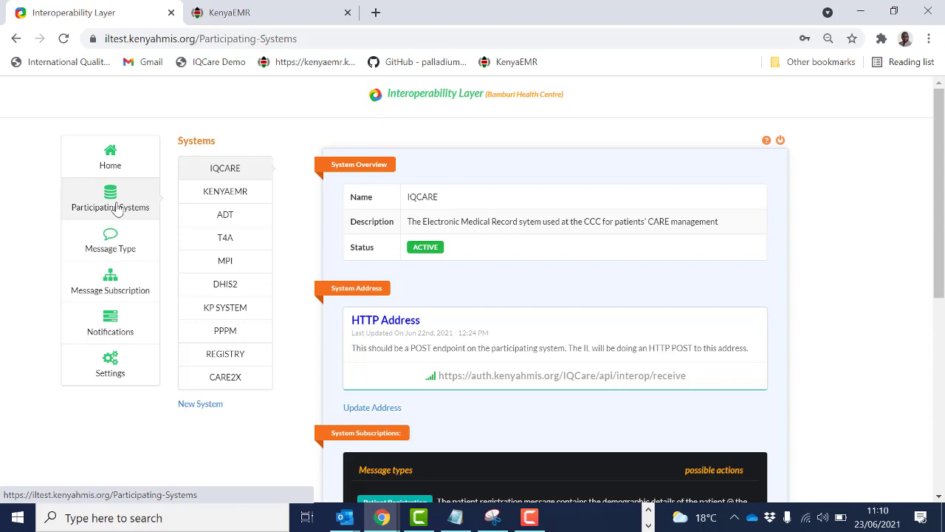
pyautogui.click(192, 408)
pyautogui.click(237, 273)
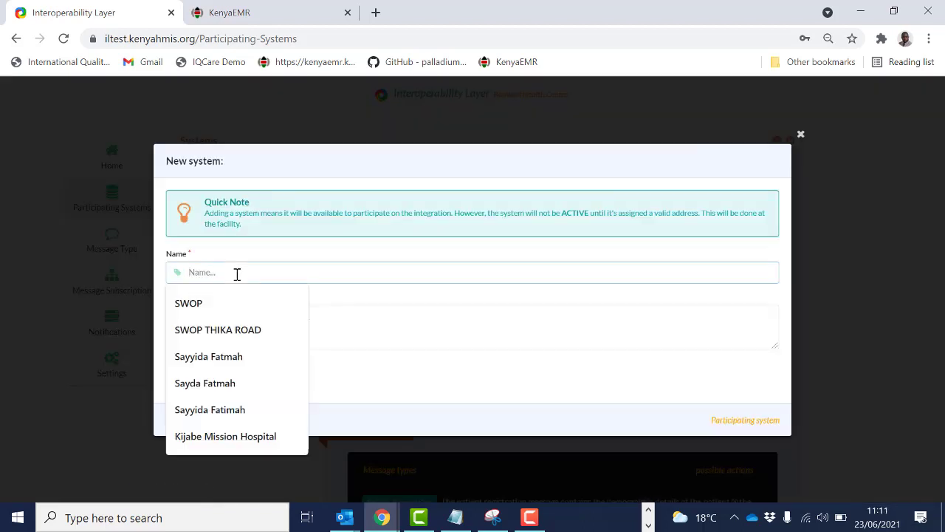
pyautogui.write('C')
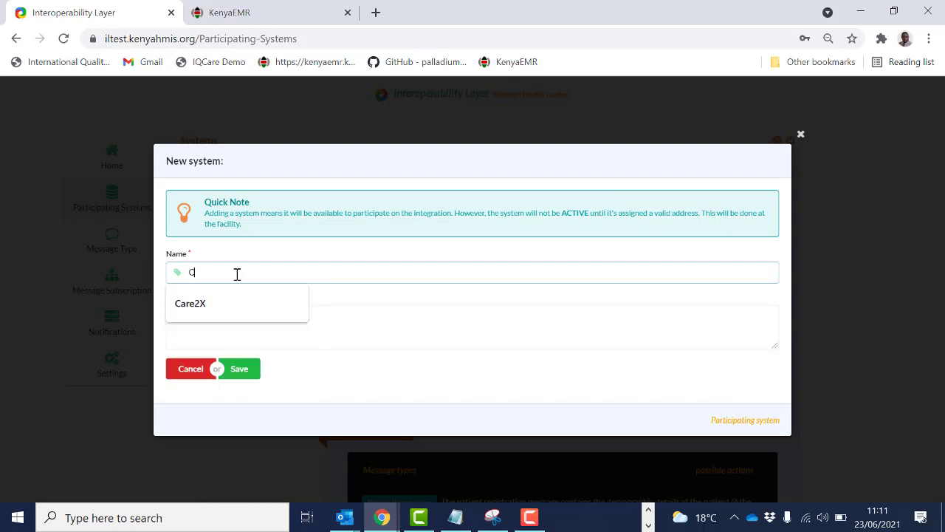
pyautogui.write('OVA')
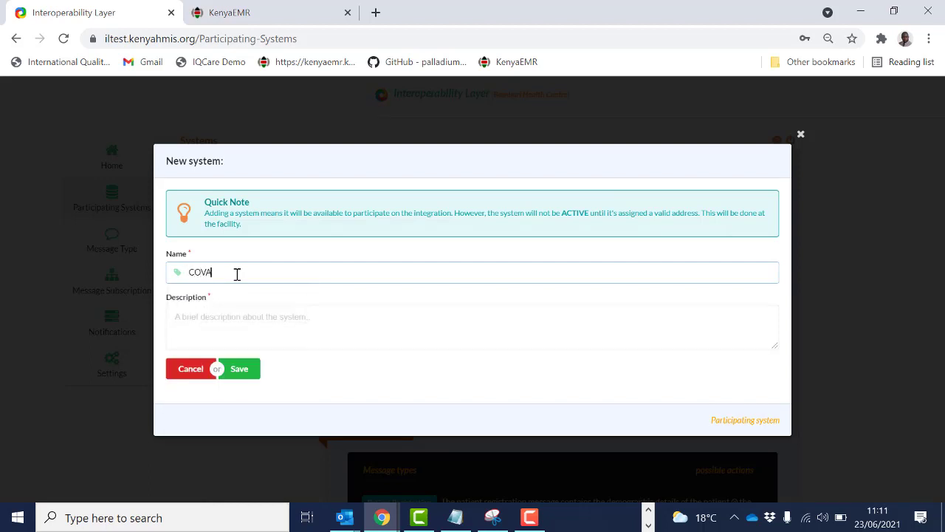
pyautogui.write('XMR')
pyautogui.click(210, 329)
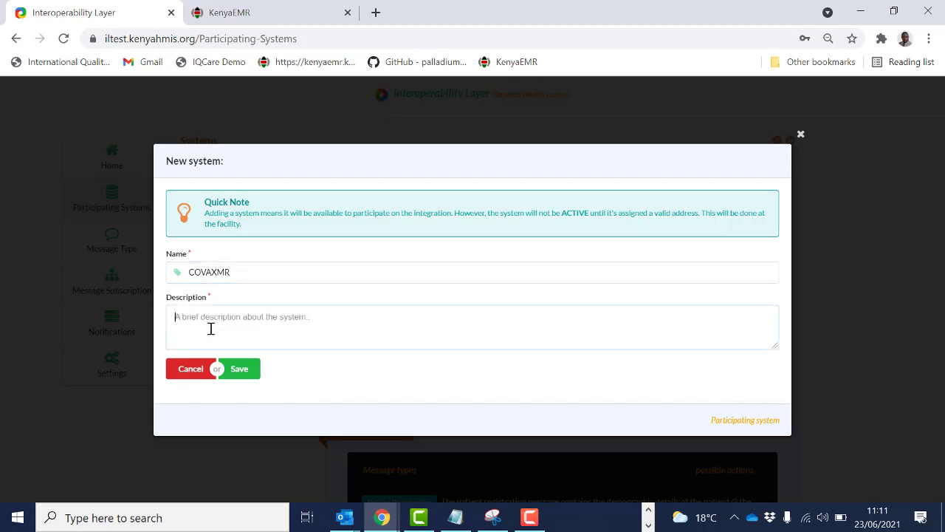
pyautogui.write('This is an EMR that contains information ')
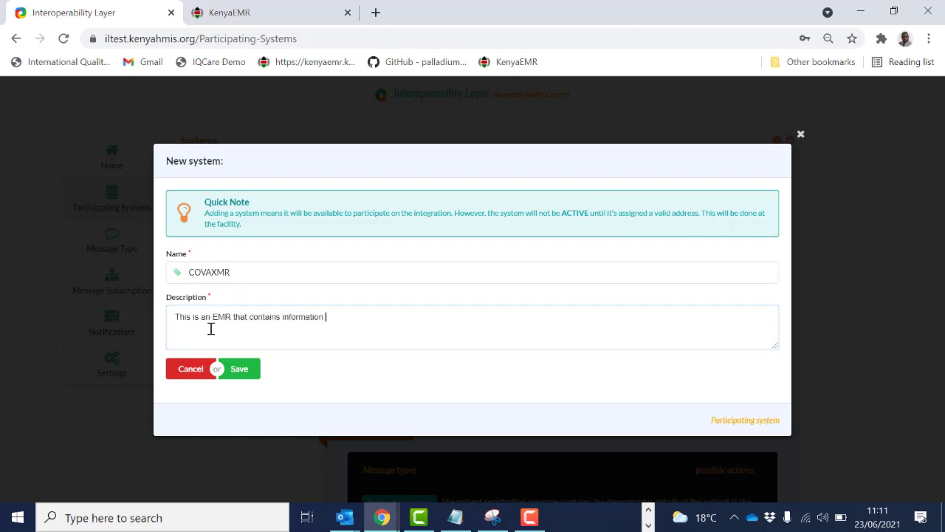
pyautogui.write('on all clients vaccinated again')
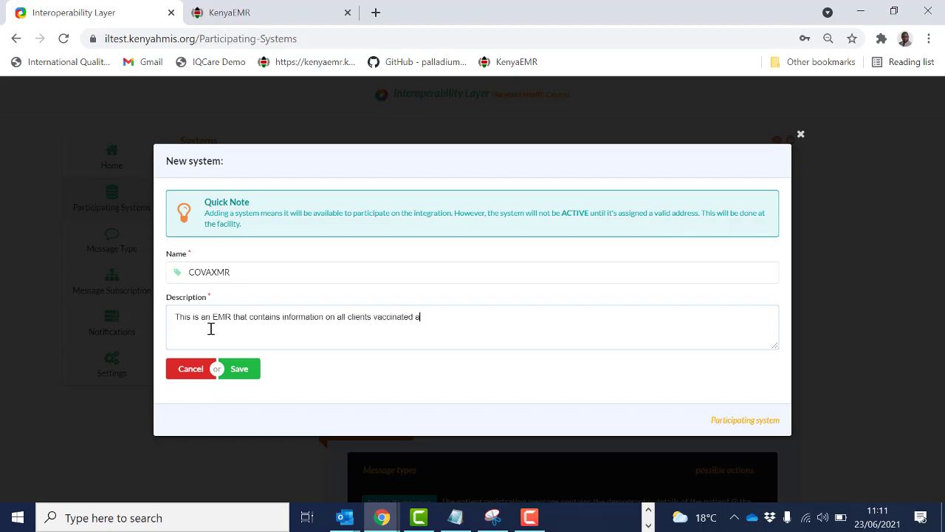
pyautogui.write('st COVID19')
pyautogui.click(242, 378)
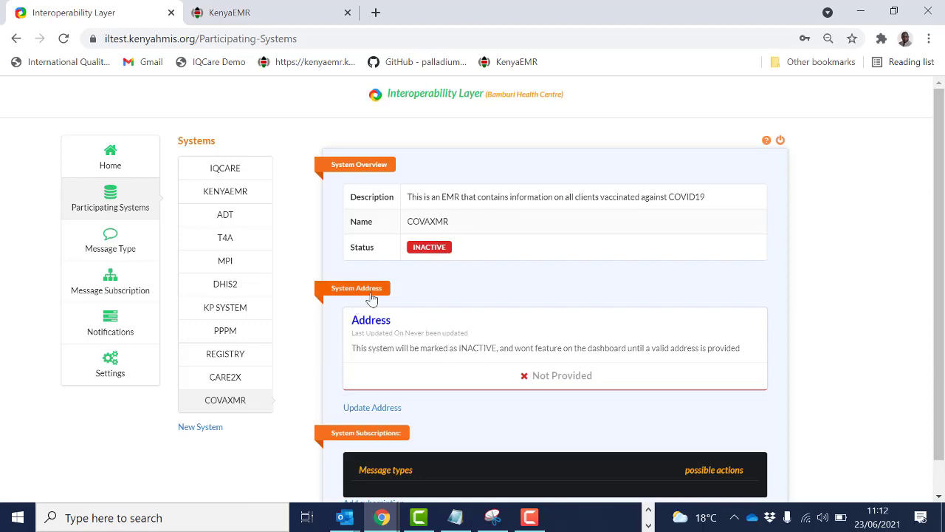
pyautogui.click(373, 408)
pyautogui.click(615, 267)
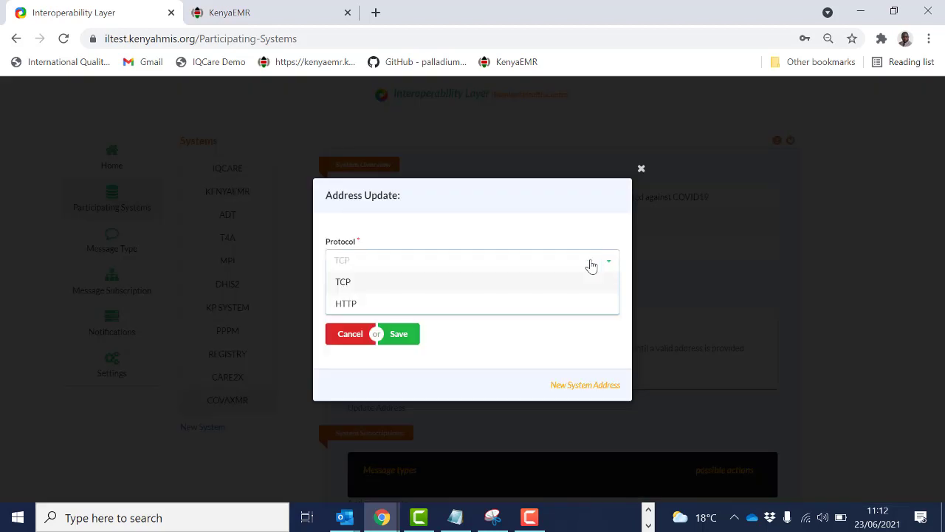
pyautogui.click(398, 312)
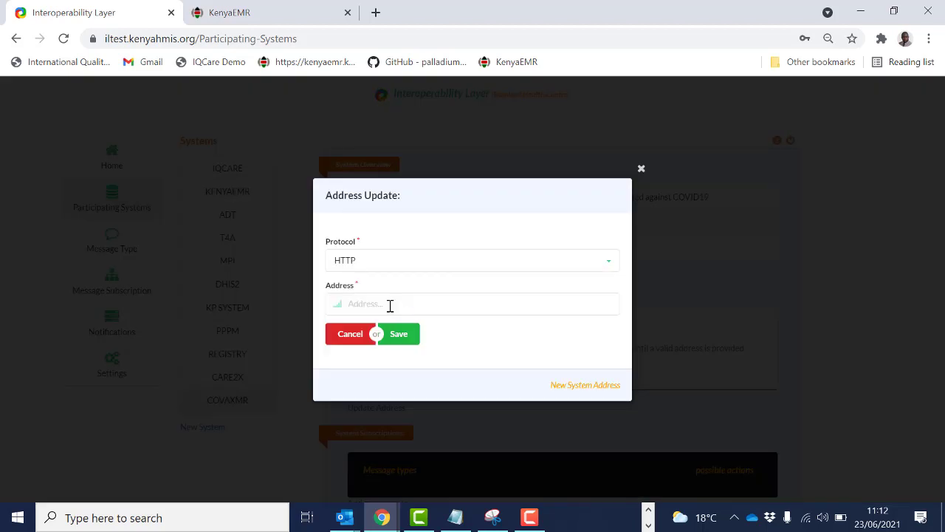
pyautogui.click(389, 305)
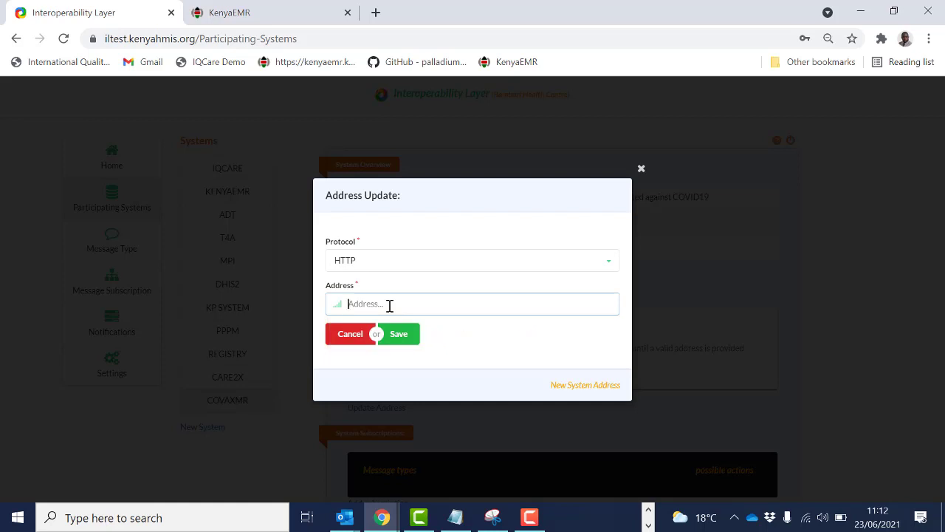
pyautogui.rightClick(389, 305)
pyautogui.click(386, 336)
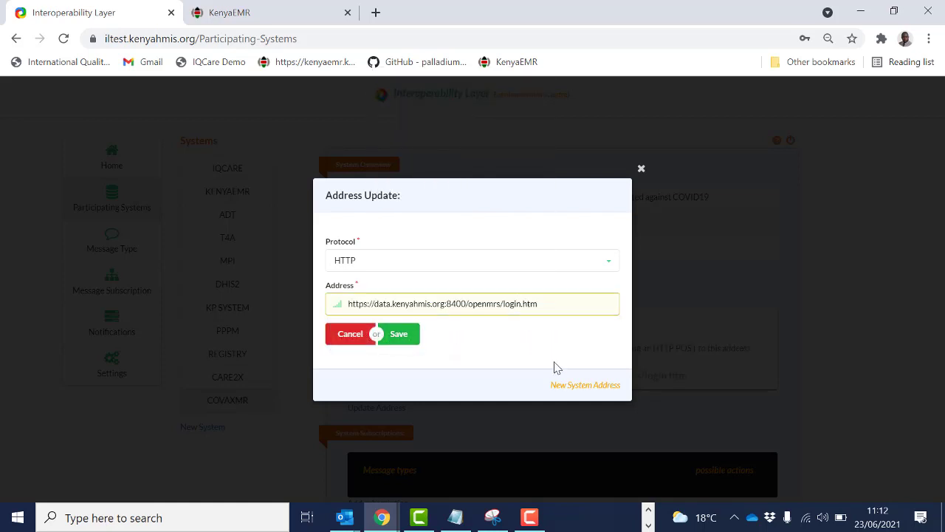
pyautogui.click(405, 339)
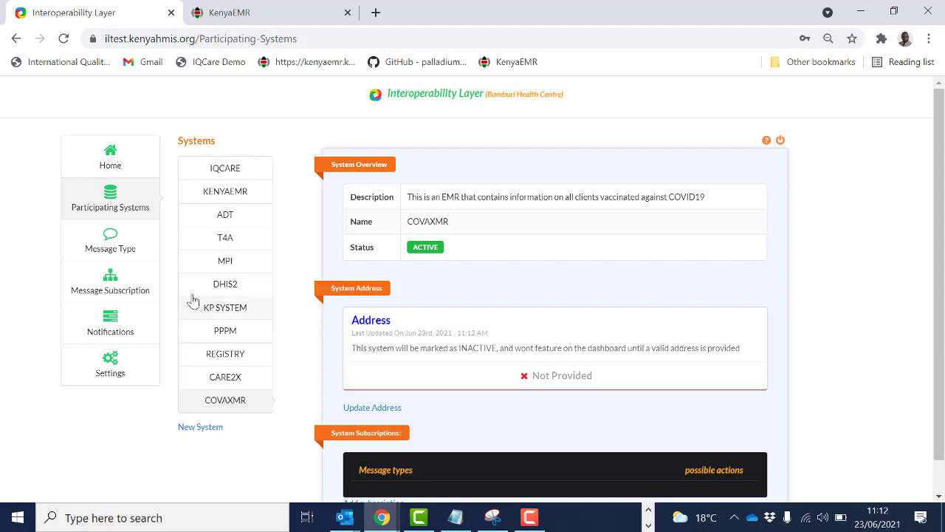
# Step: Subscribe the COVAXMR system to the LAB ORDER message type on the Message Subscription page
pyautogui.click(110, 298)
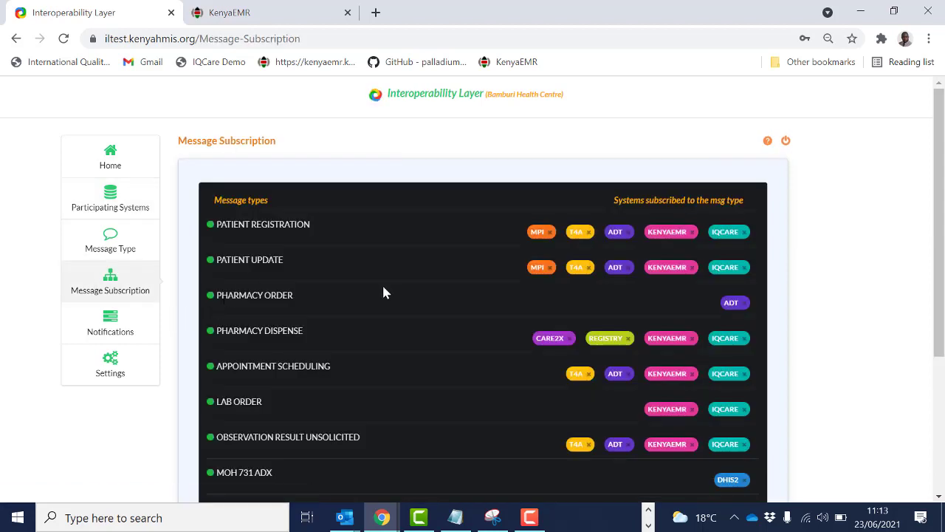
pyautogui.scroll(-3, 394, 312)
pyautogui.scroll(3, 395, 314)
pyautogui.scroll(-1, 396, 315)
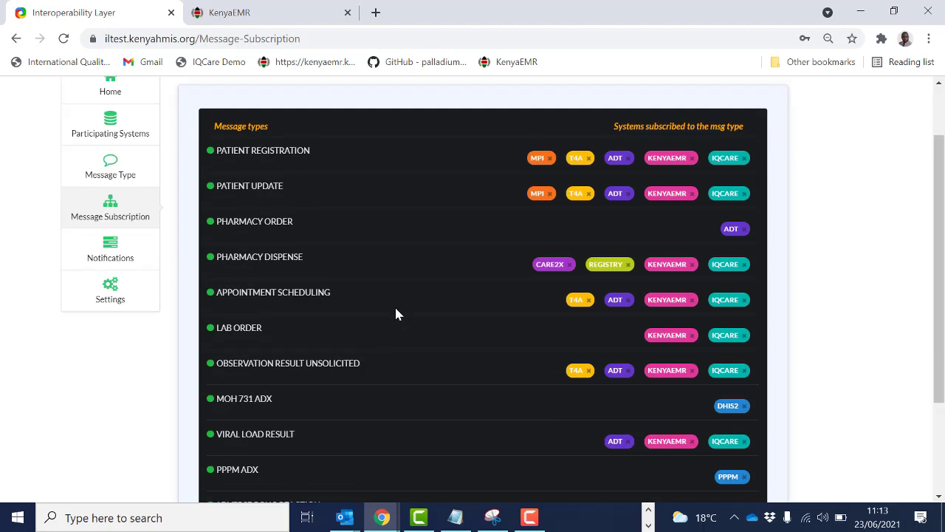
pyautogui.scroll(-2, 396, 315)
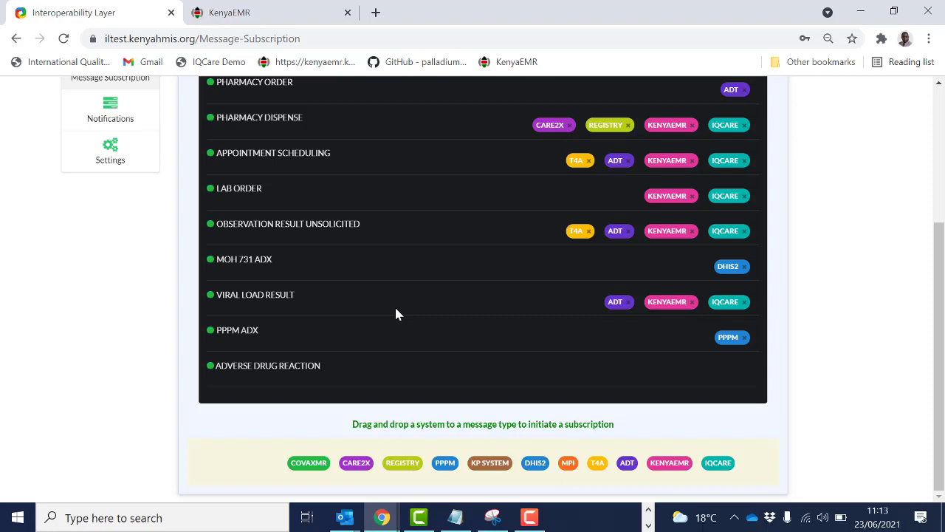
pyautogui.scroll(2, 391, 334)
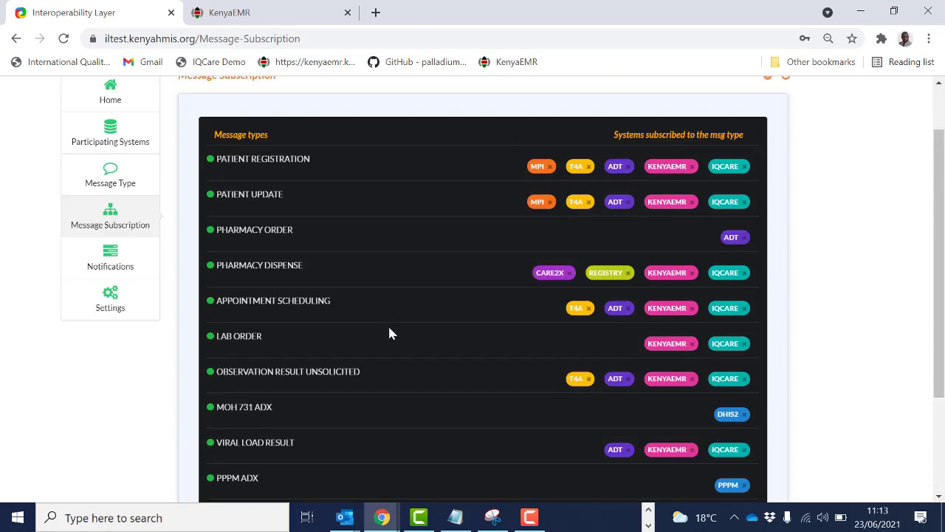
pyautogui.scroll(-2, 391, 334)
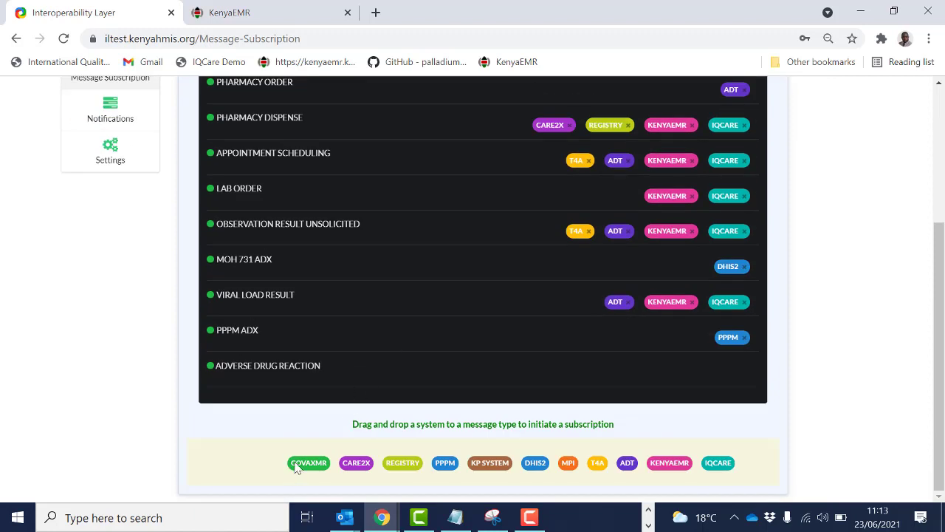
pyautogui.moveTo(296, 466); pyautogui.dragTo(542, 197)
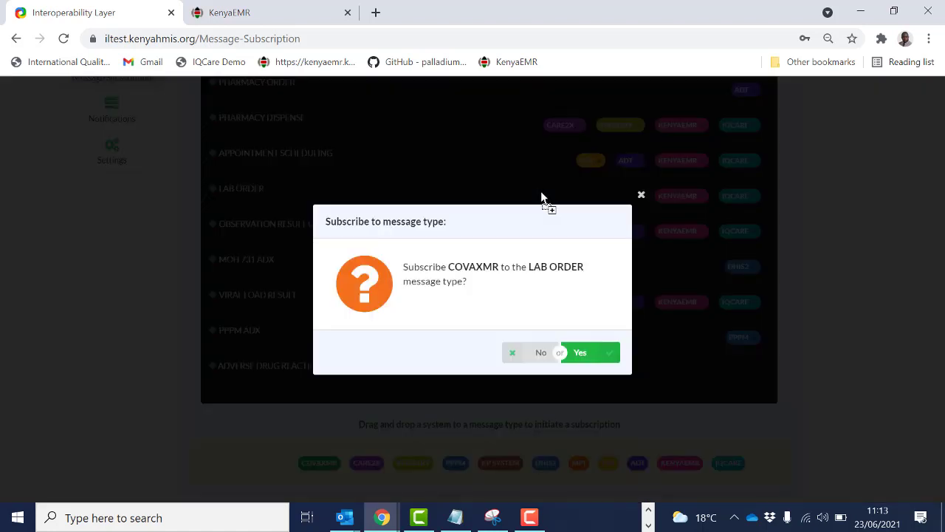
pyautogui.click(578, 355)
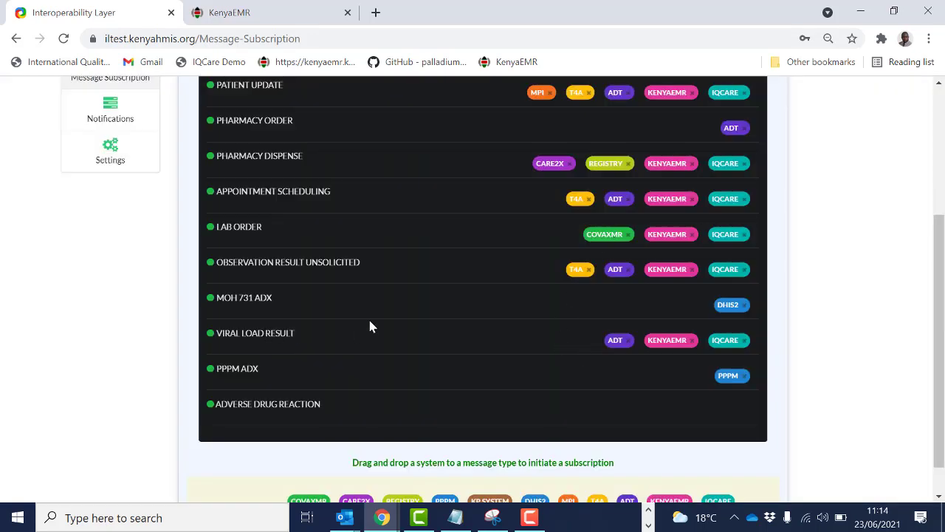
# Step: Try to subscribe the COVAXMR system to the APPOINTMENT SCHEDULING message type
pyautogui.scroll(-1, 508, 243)
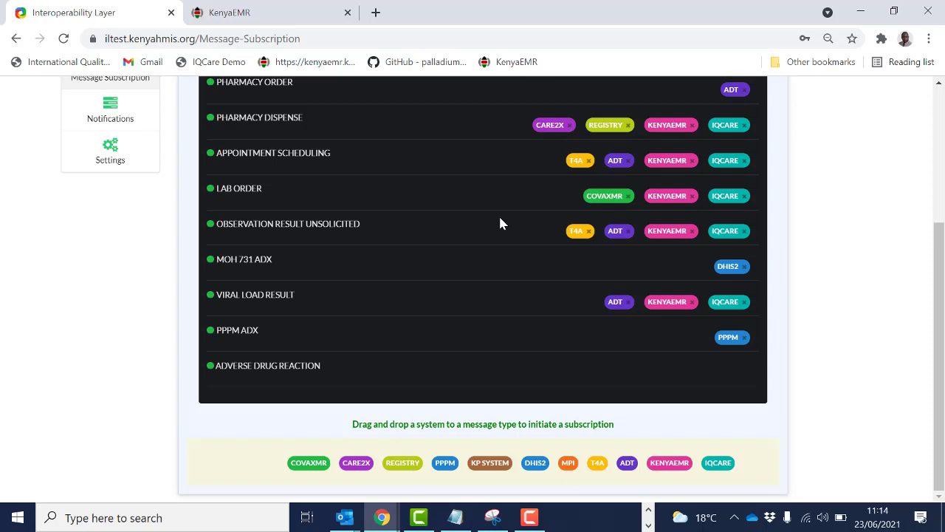
pyautogui.scroll(2, 500, 223)
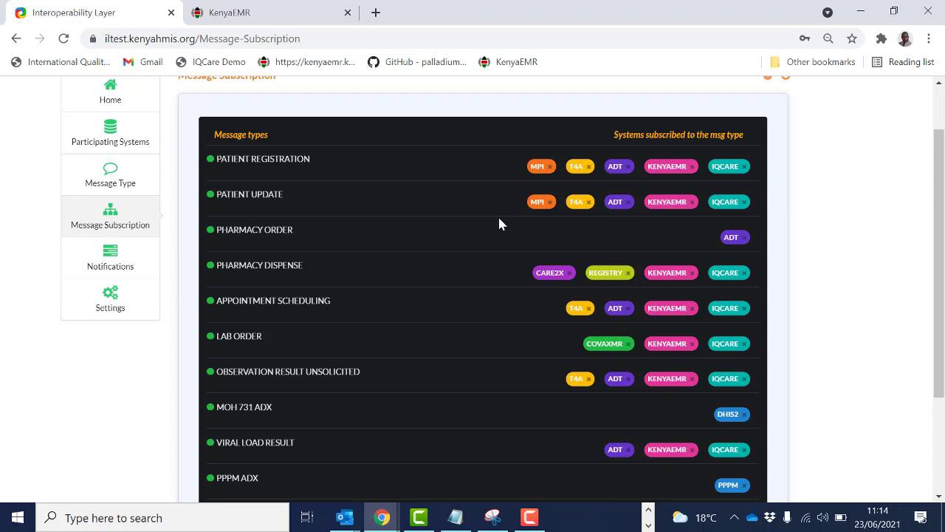
pyautogui.scroll(-2, 500, 223)
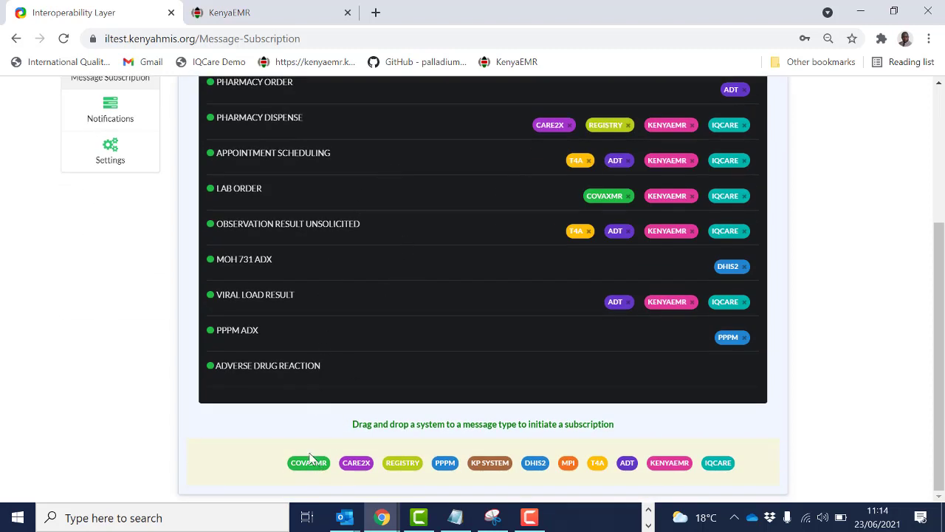
pyautogui.moveTo(311, 462); pyautogui.dragTo(510, 163)
pyautogui.scroll(3, 438, 334)
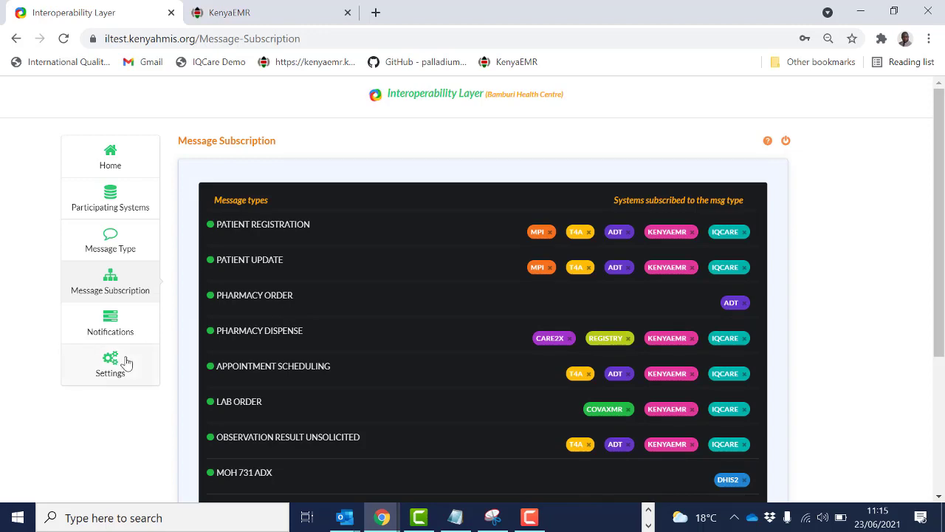
# Step: Open the Message Type page and review the list of available message types
pyautogui.scroll(-2, 172, 266)
pyautogui.scroll(1, 162, 232)
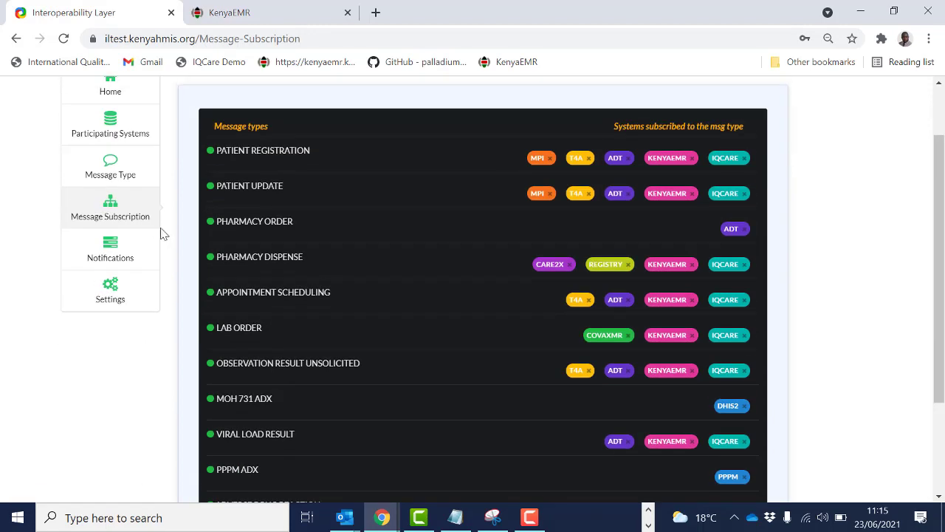
pyautogui.click(122, 177)
pyautogui.scroll(-1, 262, 340)
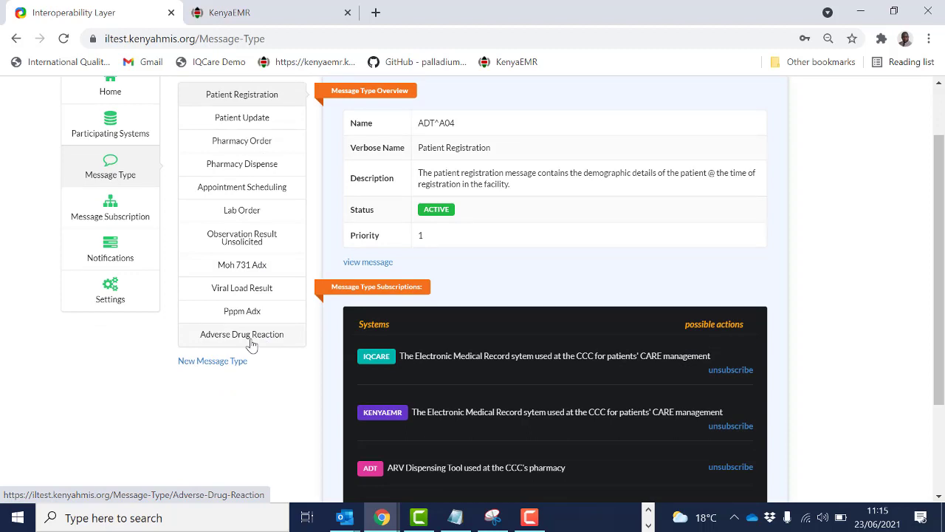
# Step: Start a new message type with the name VC and the verbose name Vaccination Status
pyautogui.click(217, 365)
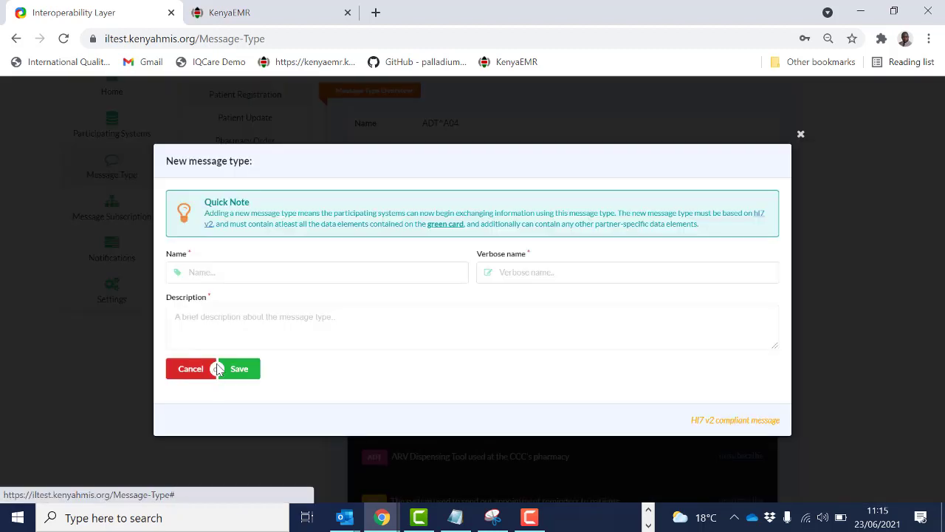
pyautogui.click(233, 272)
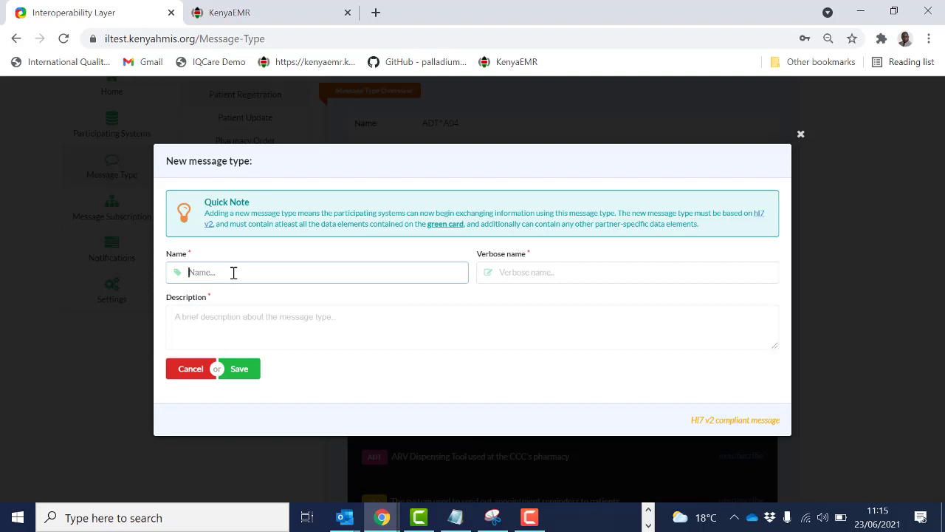
pyautogui.write('VC')
pyautogui.click(505, 273)
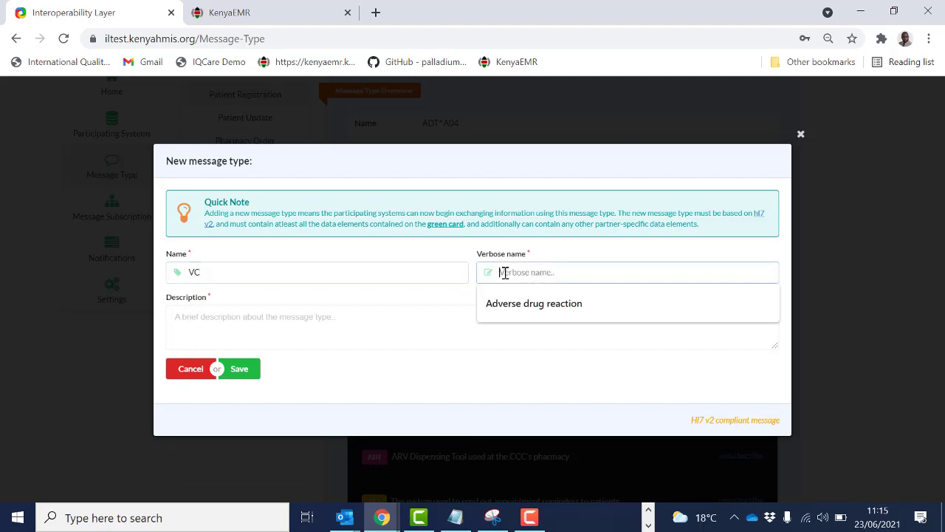
pyautogui.write('Vacc')
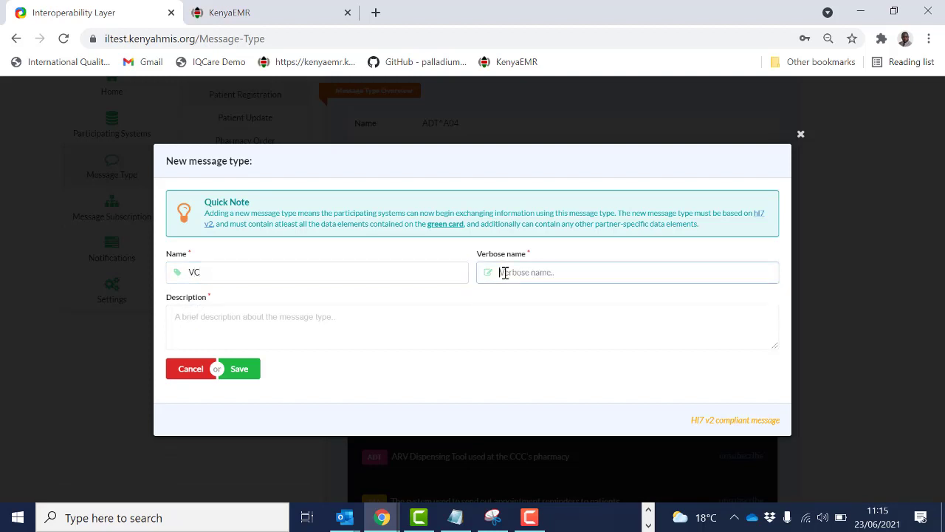
pyautogui.write('ination Status')
# Step: Enter the description "This is information on clients that have received a vaccine" for the new message type and save it
pyautogui.click(267, 319)
pyautogui.write('Th')
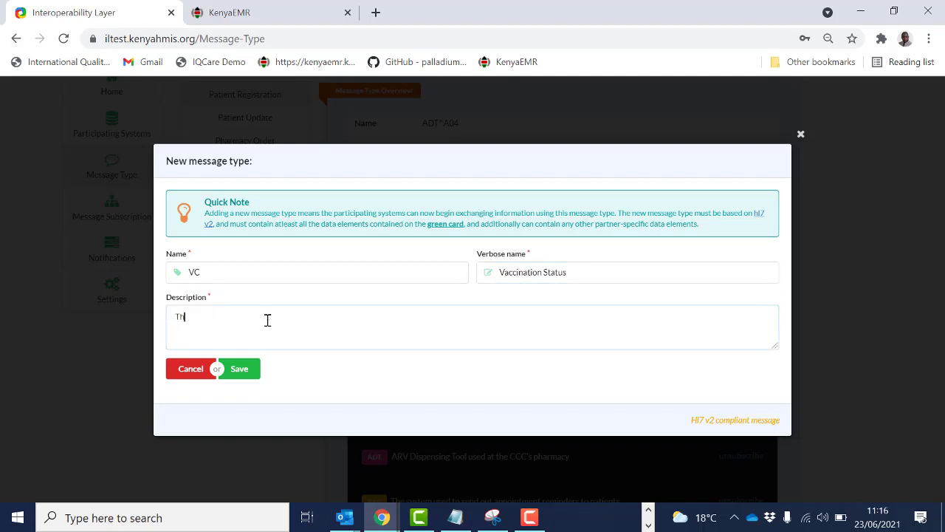
pyautogui.write('is is information on clients that have received a vaccine')
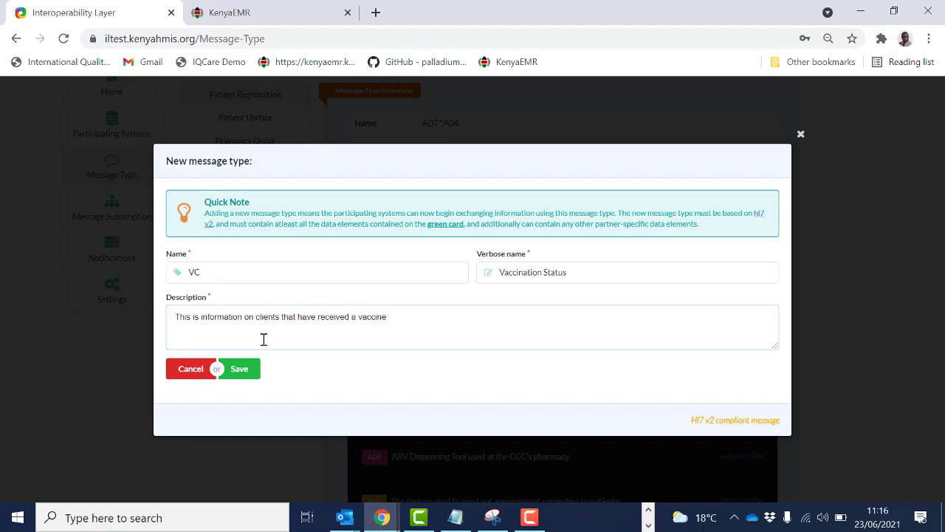
pyautogui.click(240, 369)
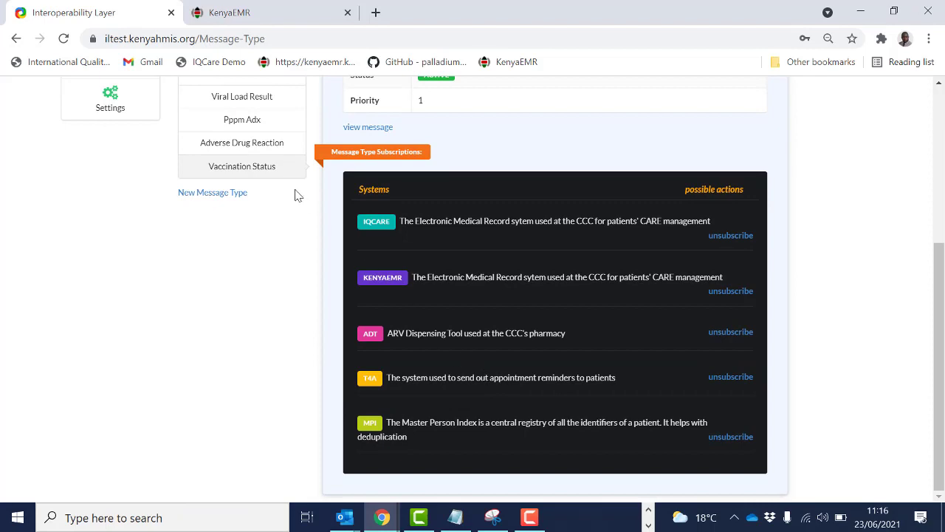
# Step: Open the overview of the Vaccination Status message type to check its details and subscriptions
pyautogui.scroll(4, 237, 181)
pyautogui.scroll(-2, 248, 237)
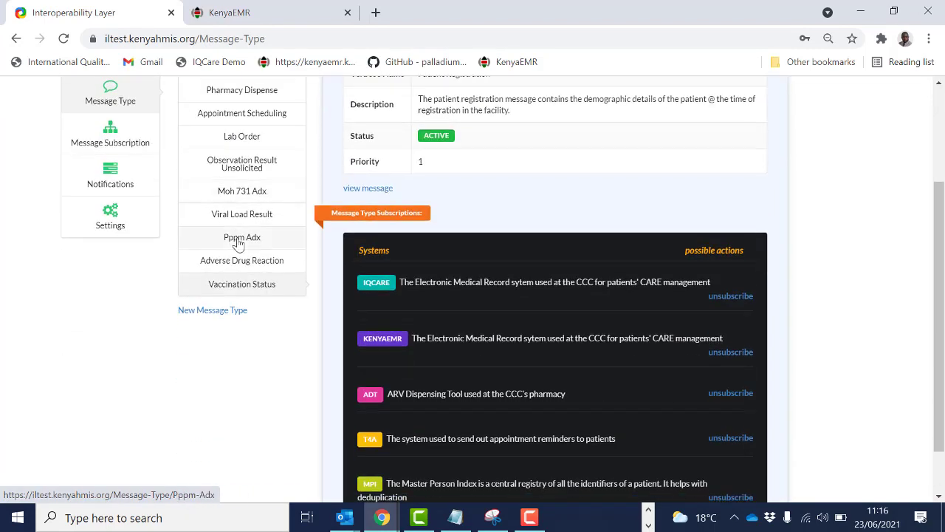
pyautogui.click(243, 294)
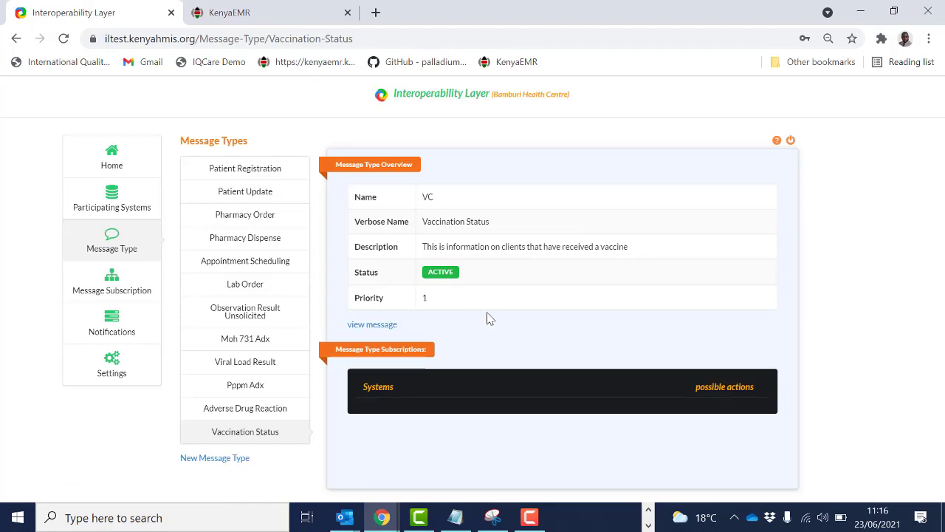